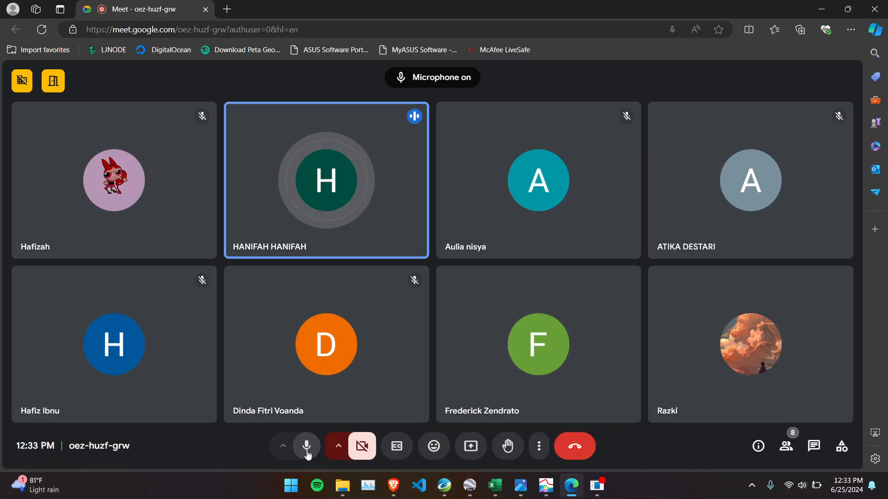
- Mute the meeting microphone, unmuting it only for two brief moments as the participant's screen presentation begins
left_click(307, 453)
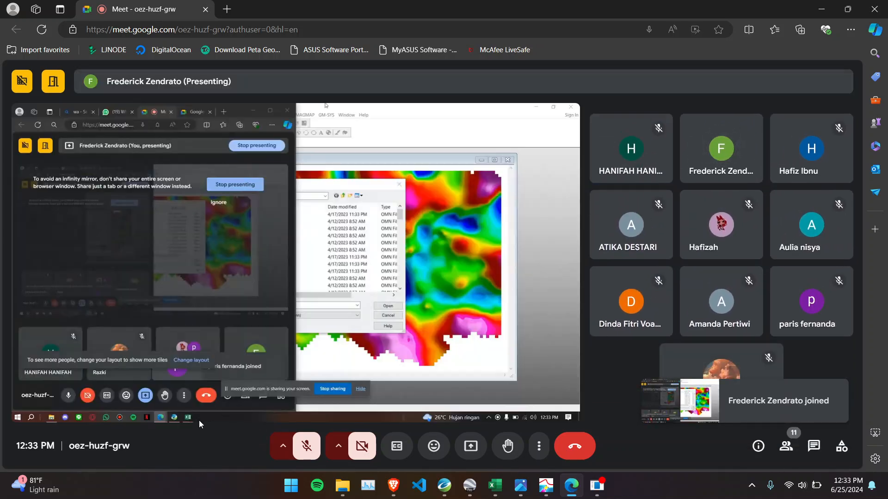
left_click(310, 446)
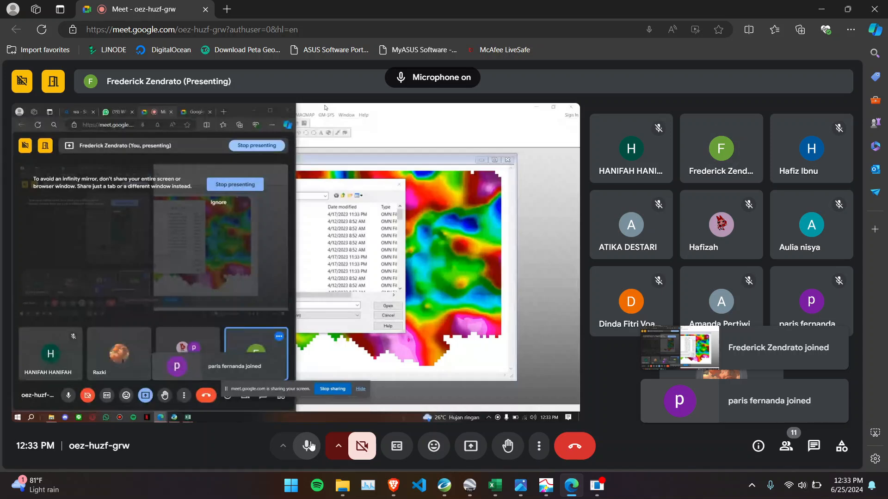
left_click(310, 446)
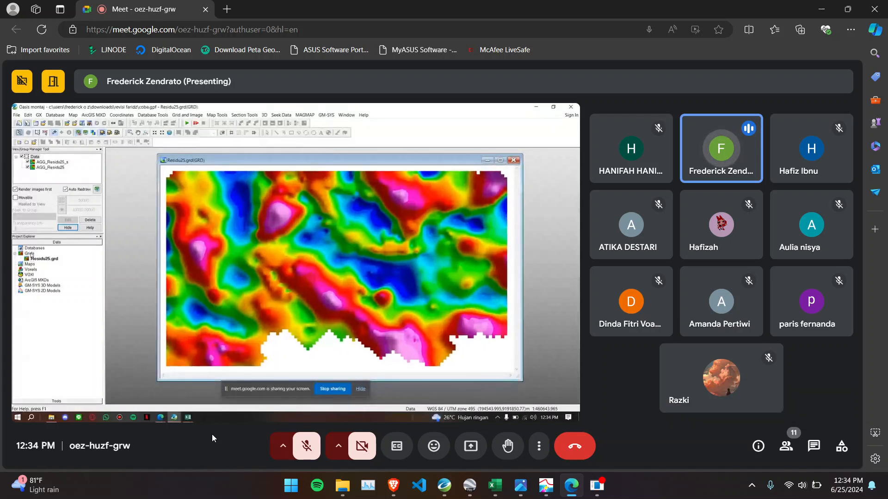
left_click(305, 448)
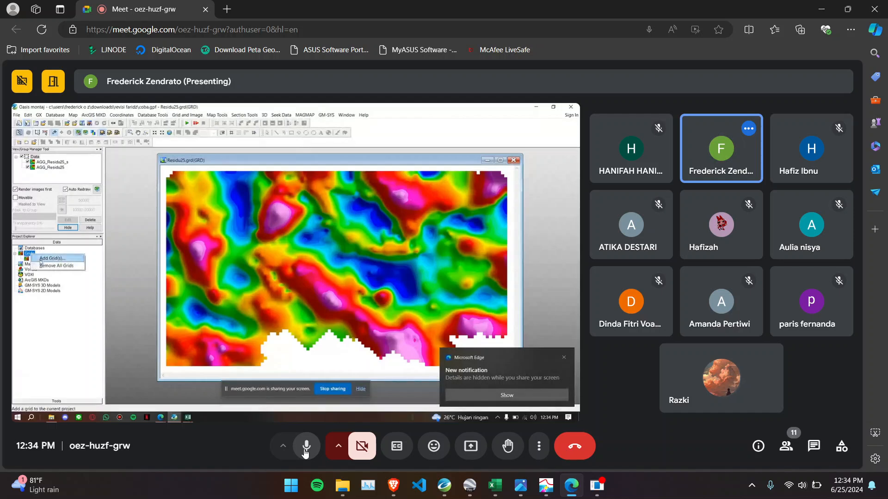
left_click(305, 448)
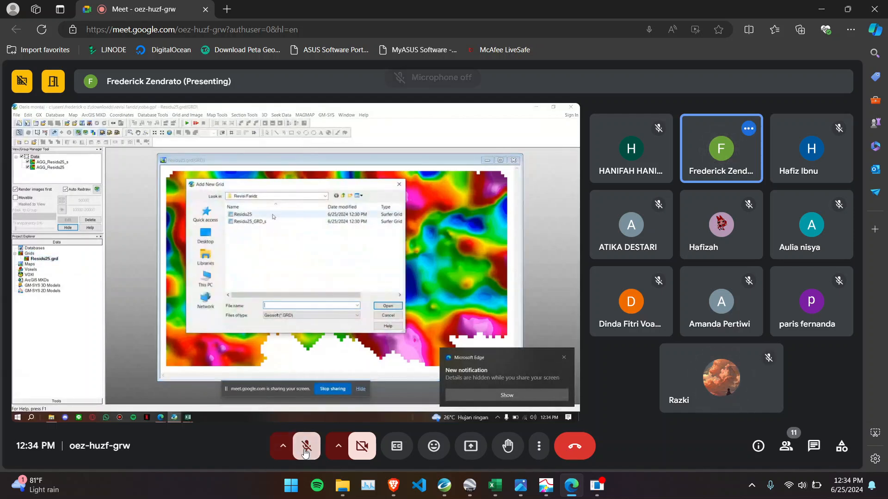
- Unmute the microphone three times during the grid presentation, muting it again after each turn
left_click(305, 447)
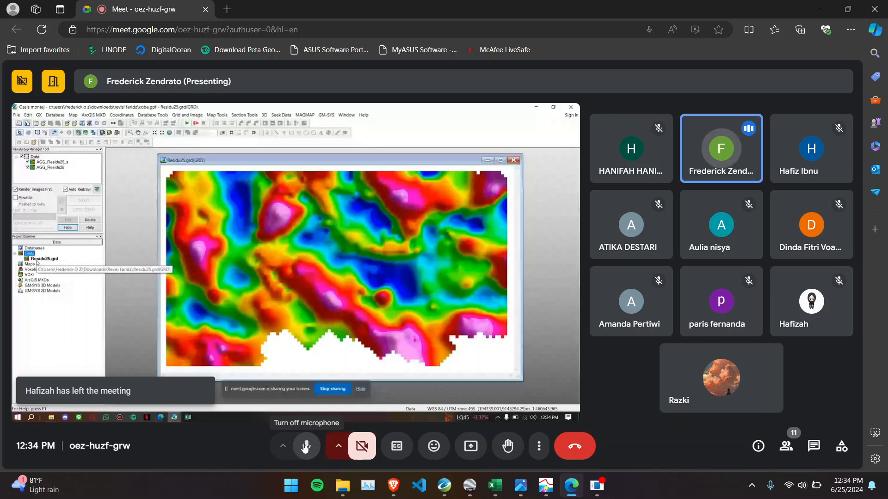
left_click(306, 447)
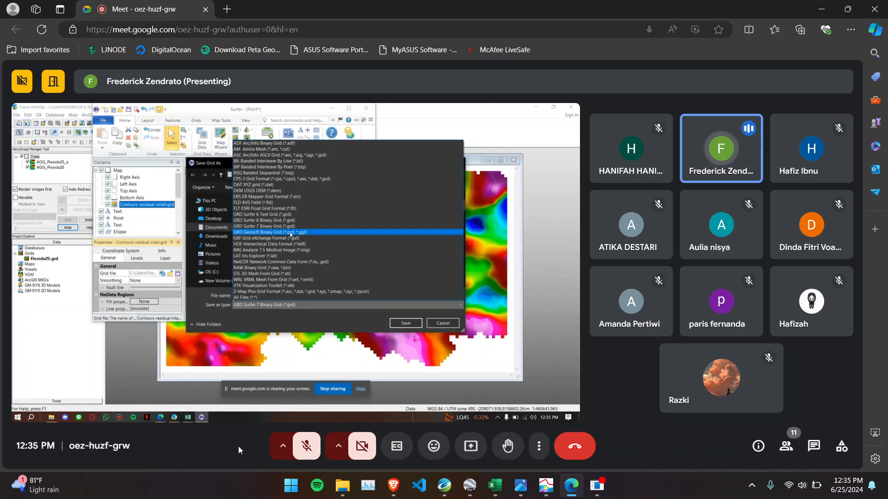
left_click(305, 448)
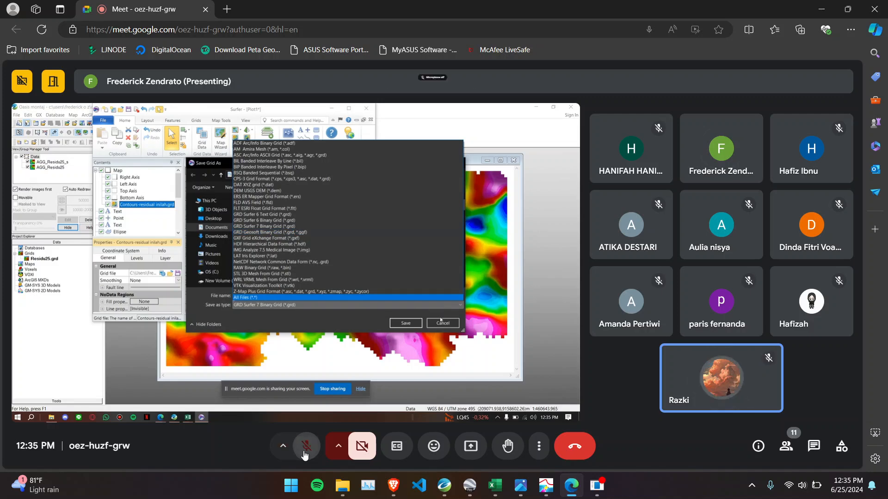
left_click(305, 448)
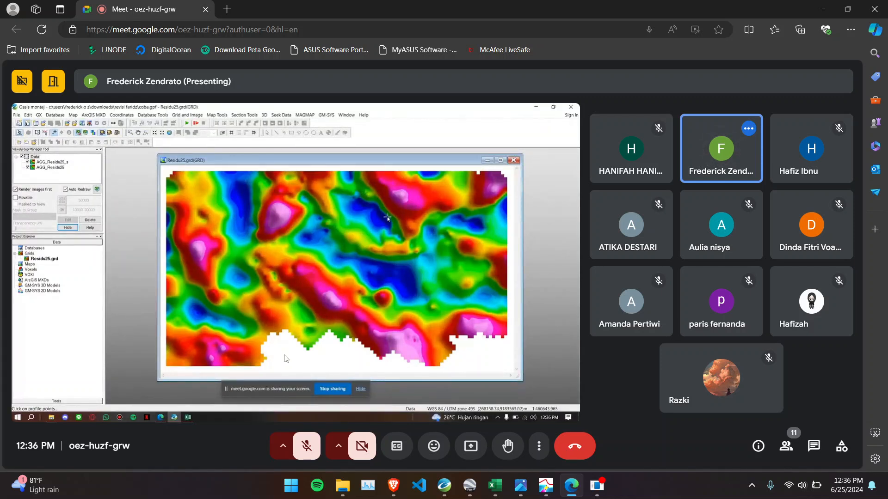
left_click(305, 456)
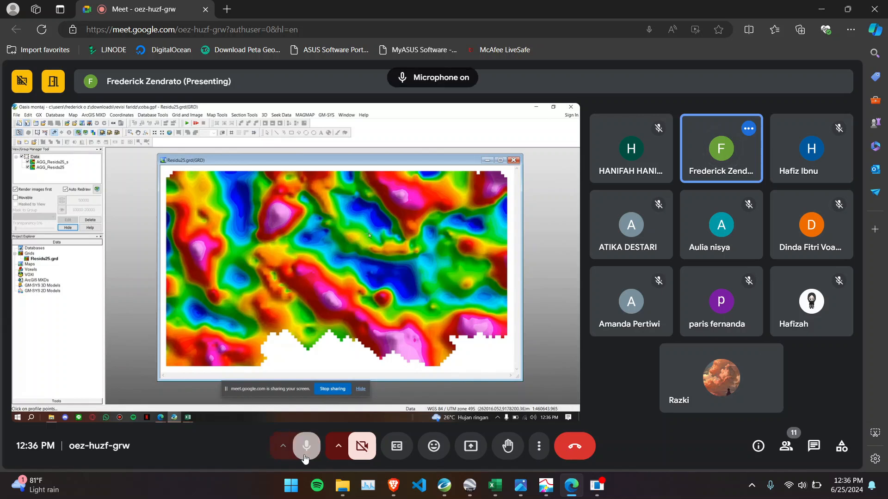
left_click(305, 456)
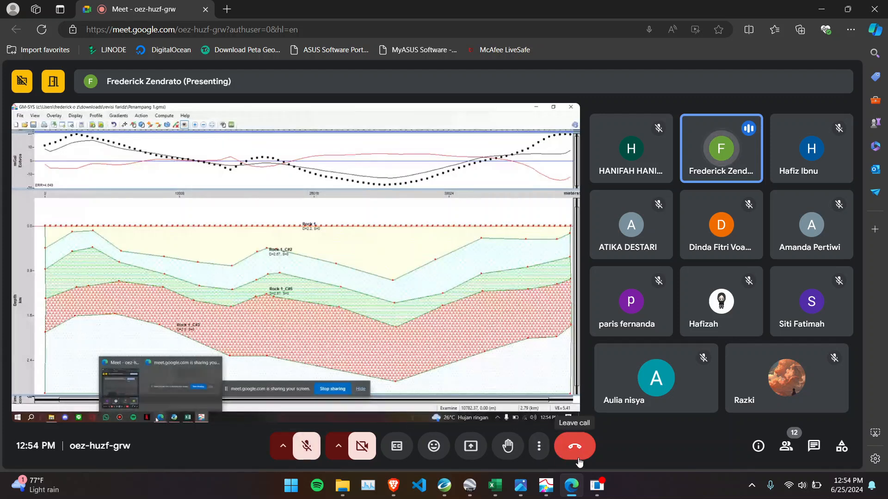
- Unmute the microphone briefly during the GM-SYS cross-section presentation and mute it again
mouse_move(540, 482)
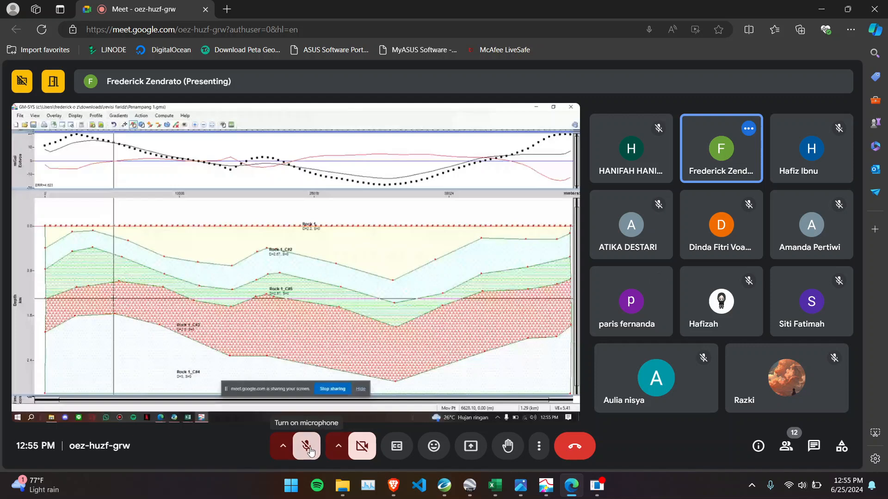
left_click(310, 451)
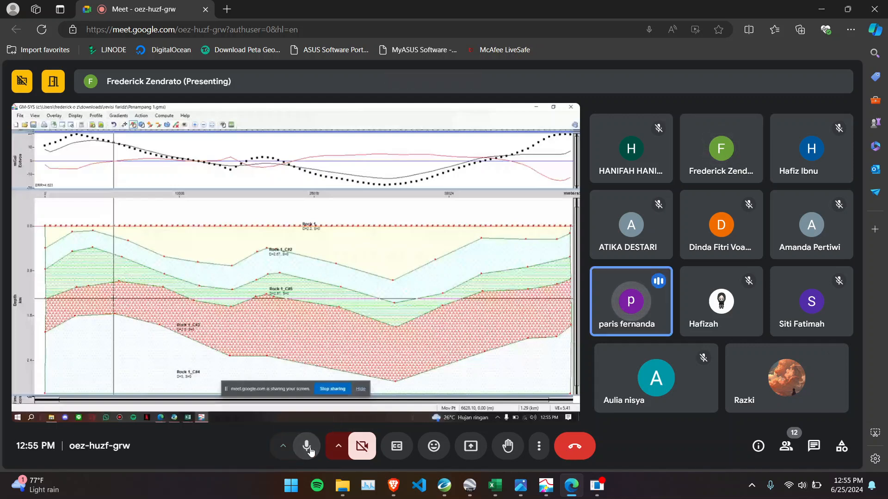
left_click(311, 452)
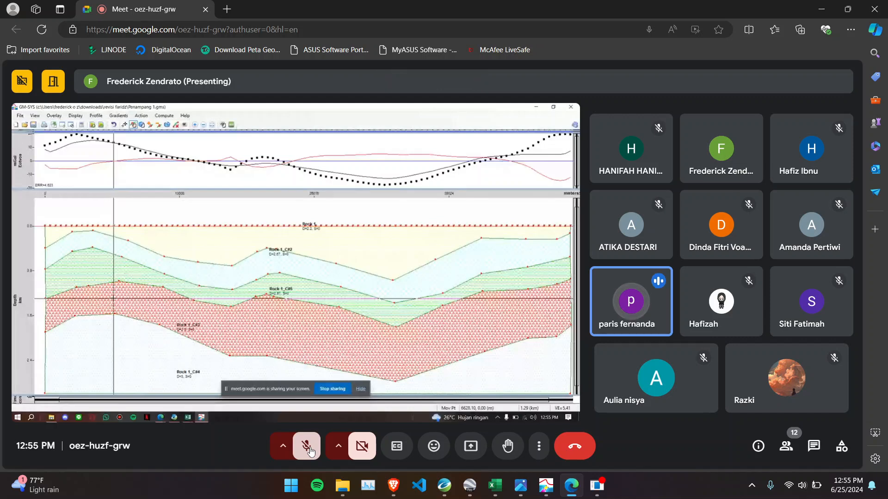
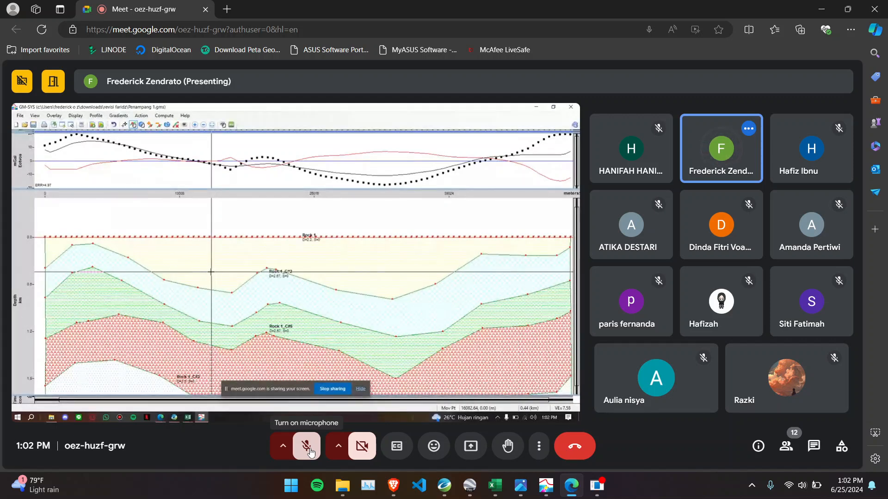
- Unmute the microphone twice during the GM-SYS cross-section presentation, muting it again after each turn
left_click(308, 451)
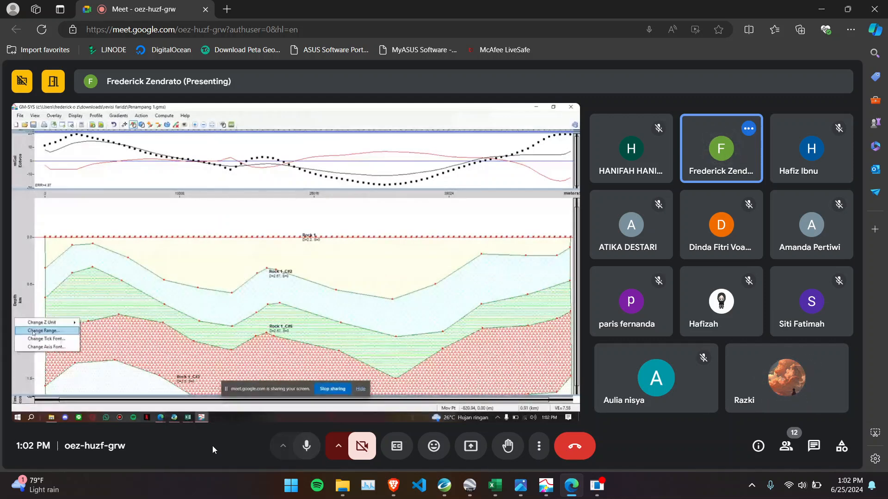
left_click(303, 451)
left_click(301, 450)
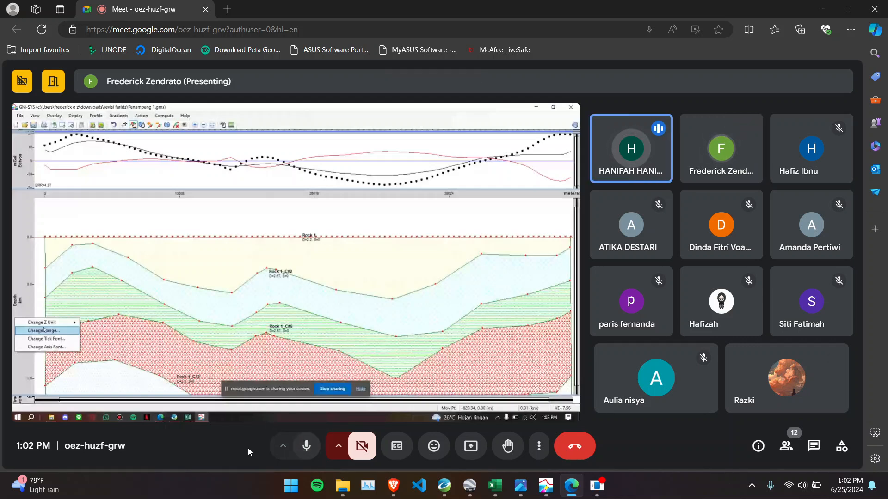
left_click(305, 446)
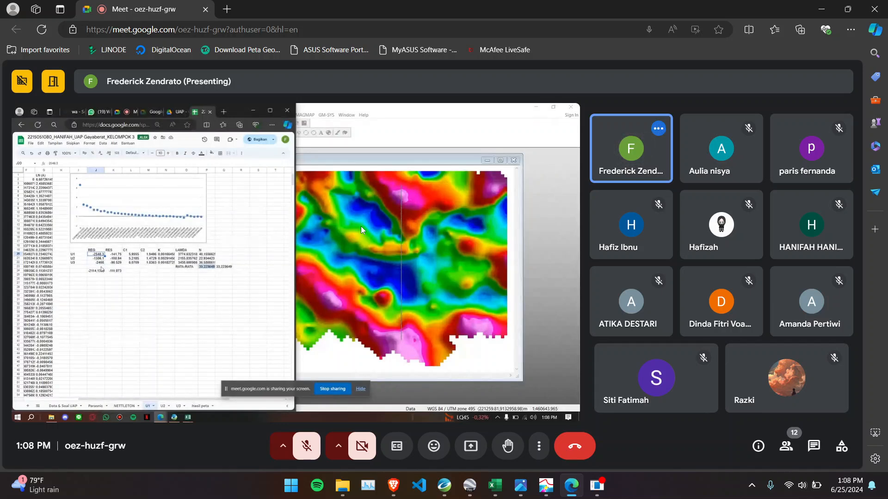
- Switch the meeting's microphone input from the headset to the Realtek(R) microphone, and unmute it for one brief turn
left_click(283, 446)
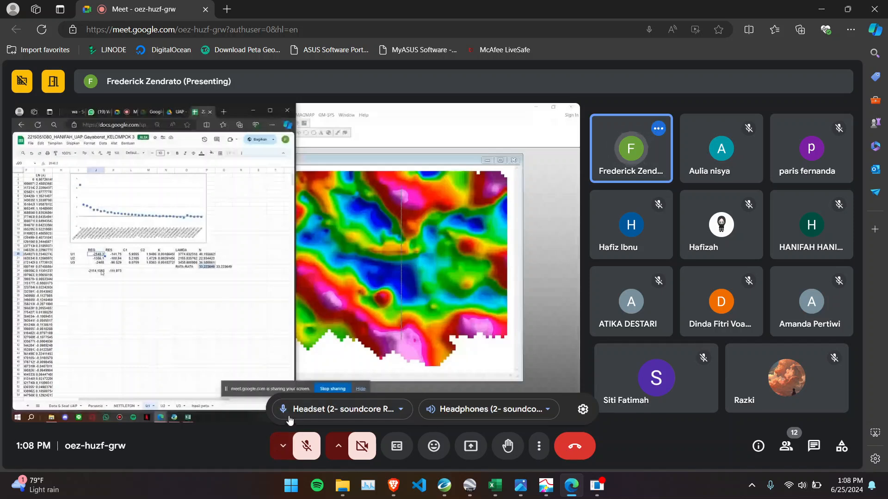
left_click(289, 416)
left_click(347, 320)
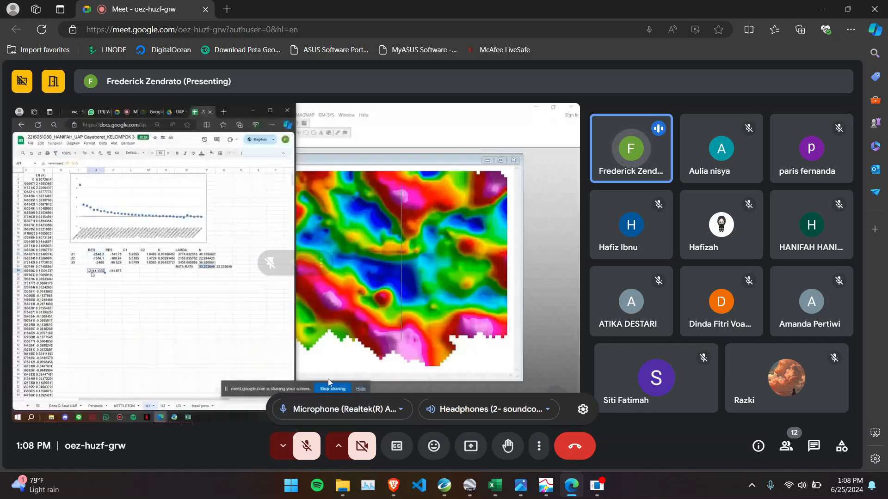
left_click(283, 446)
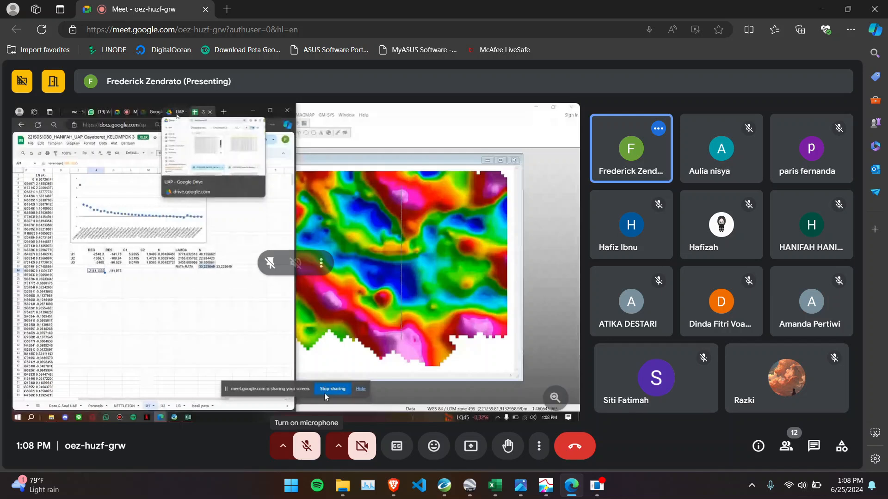
left_click(308, 447)
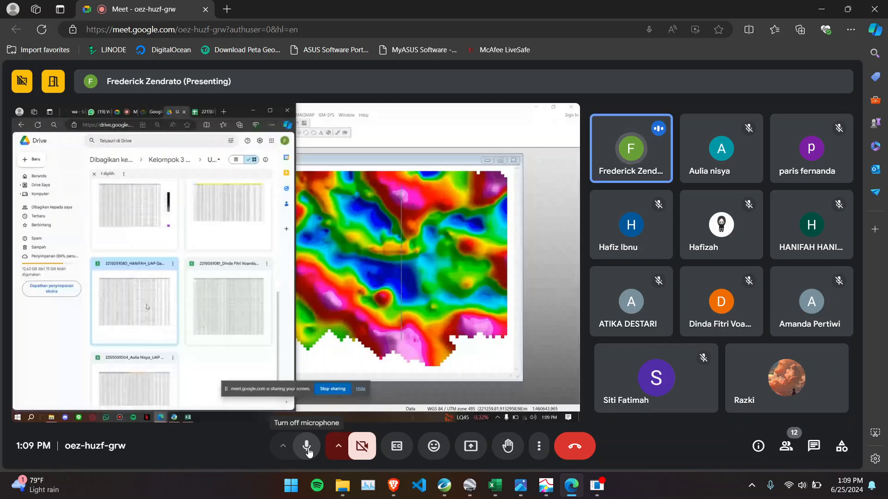
left_click(307, 447)
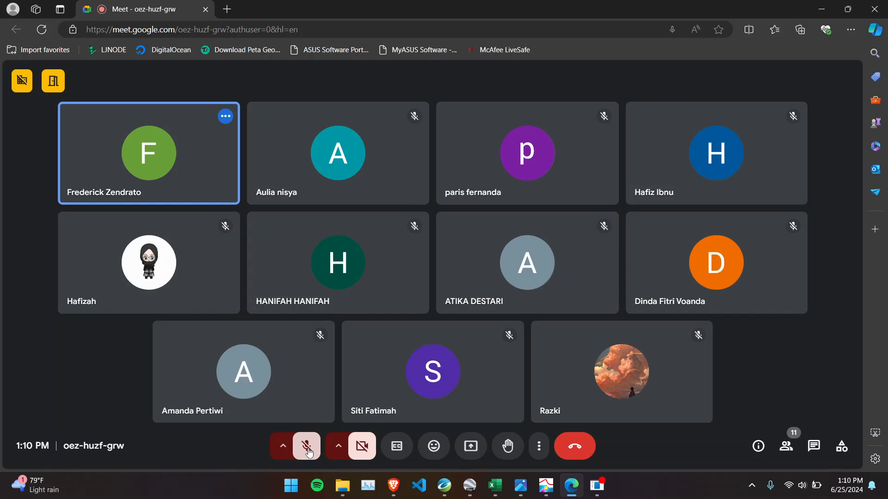
left_click(440, 443)
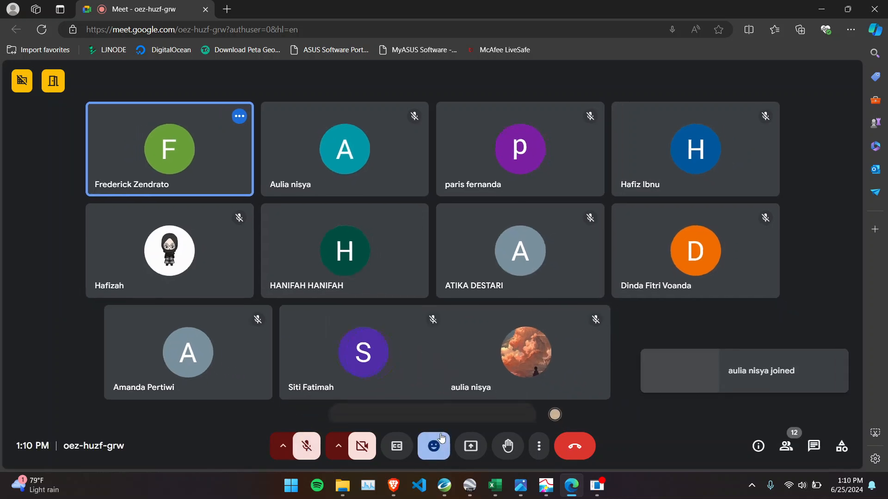
left_click(436, 445)
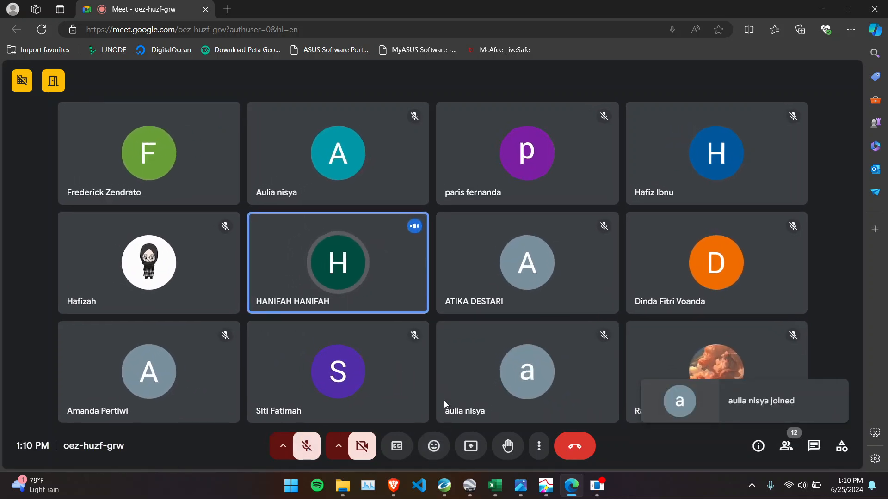
left_click(435, 444)
left_click(435, 444)
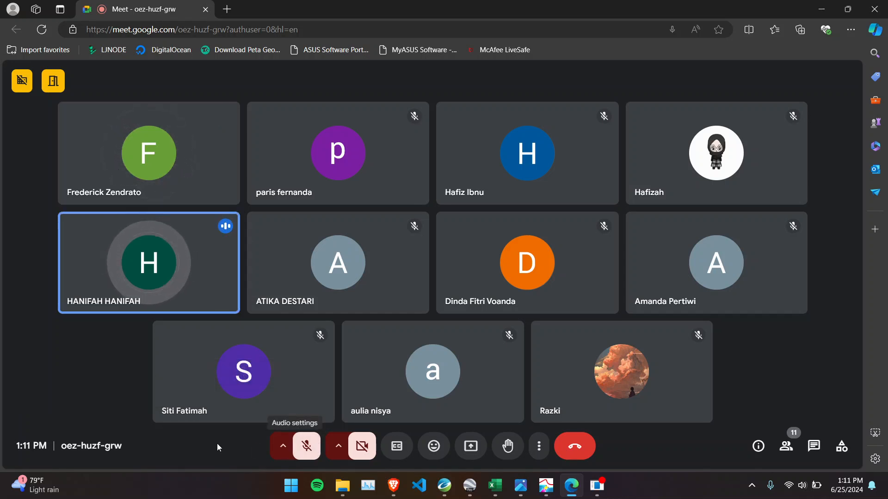
left_click(283, 447)
left_click(283, 447)
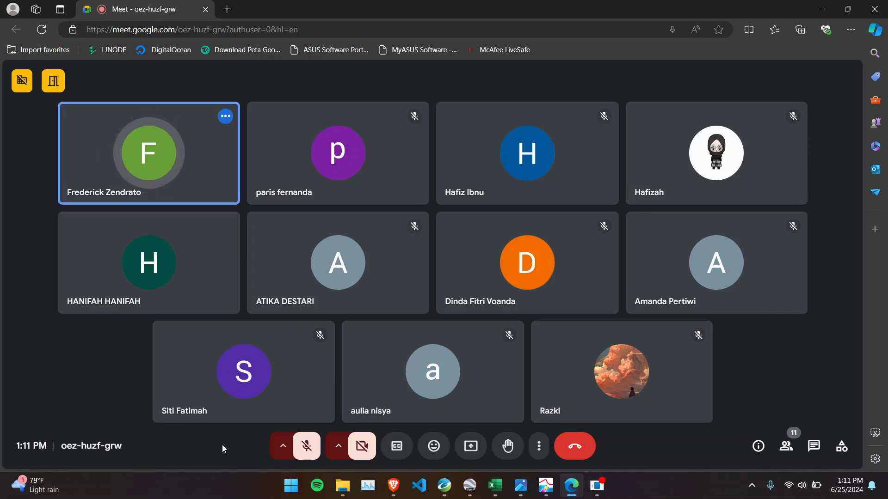
- Turn the microphone on and straight off again, and send two thumbs-up reactions to the meeting
left_click(305, 448)
left_click(305, 447)
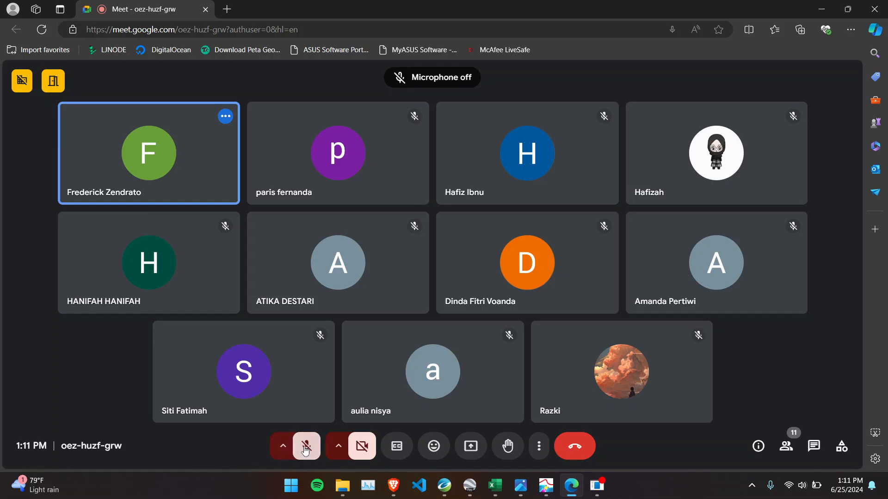
left_click(434, 446)
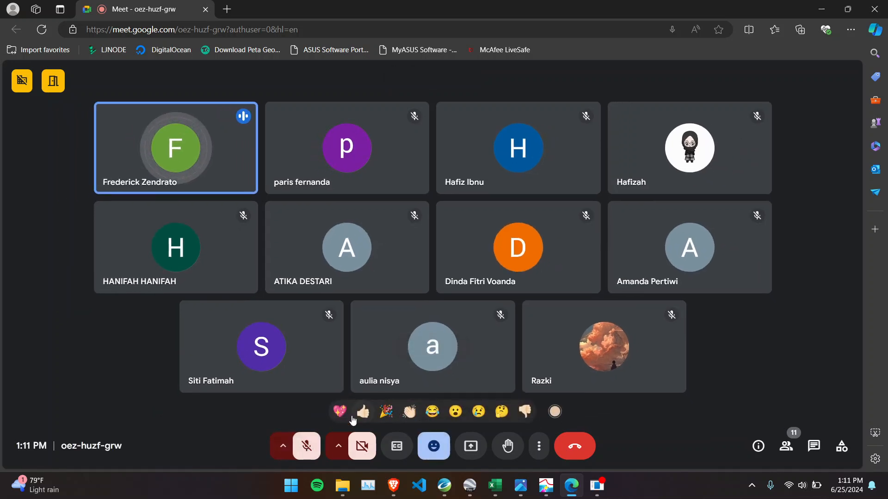
left_click(364, 411)
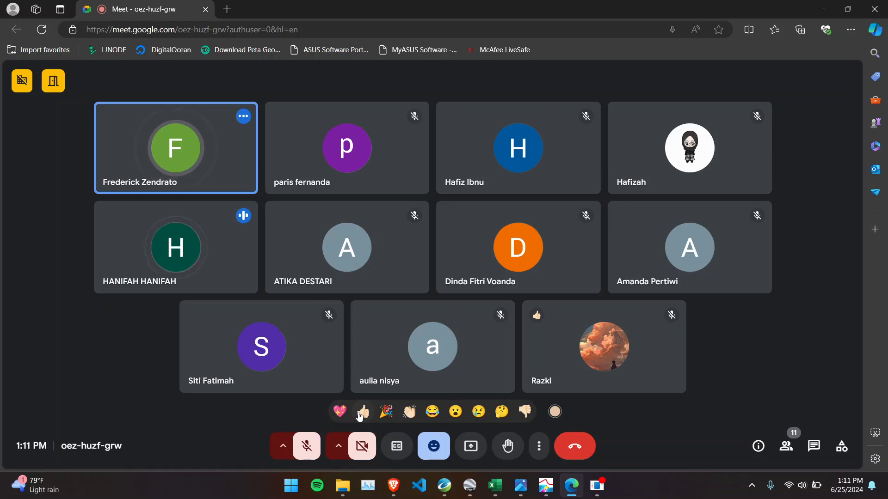
left_click(362, 412)
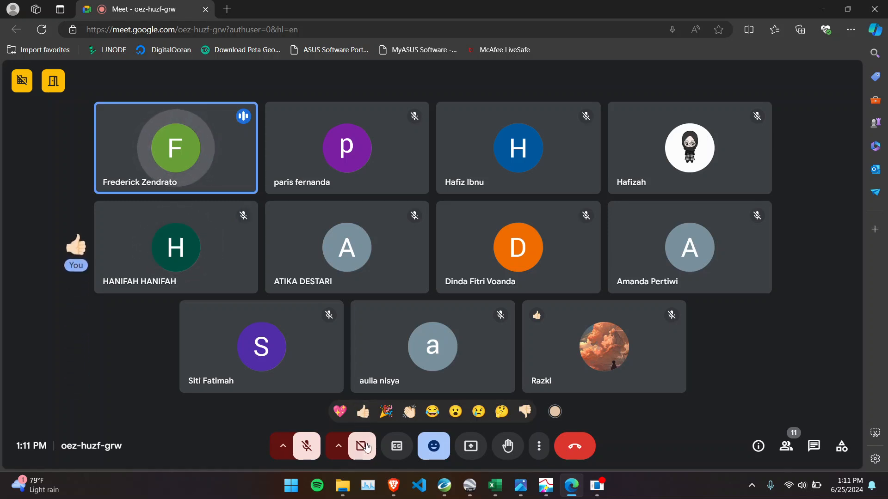
left_click(423, 451)
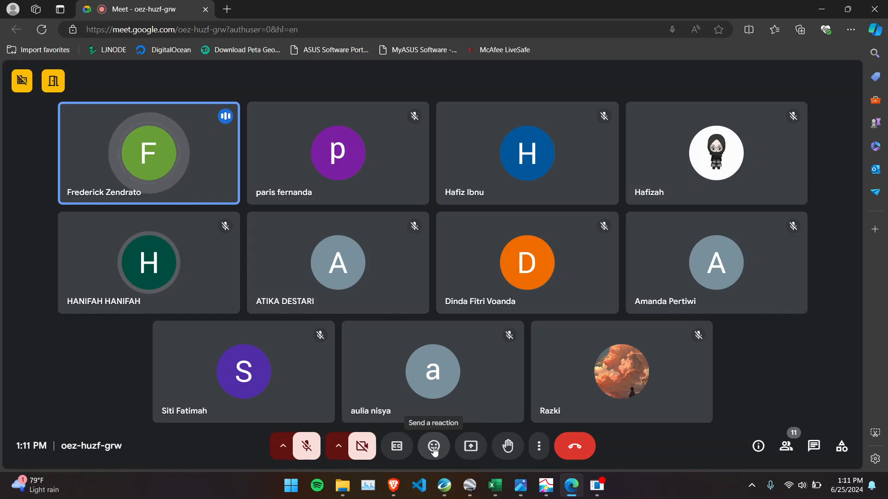
- Unmute the microphone for one turn in the discussion, mute it again, and respond with two more thumbs-up reactions
left_click(309, 451)
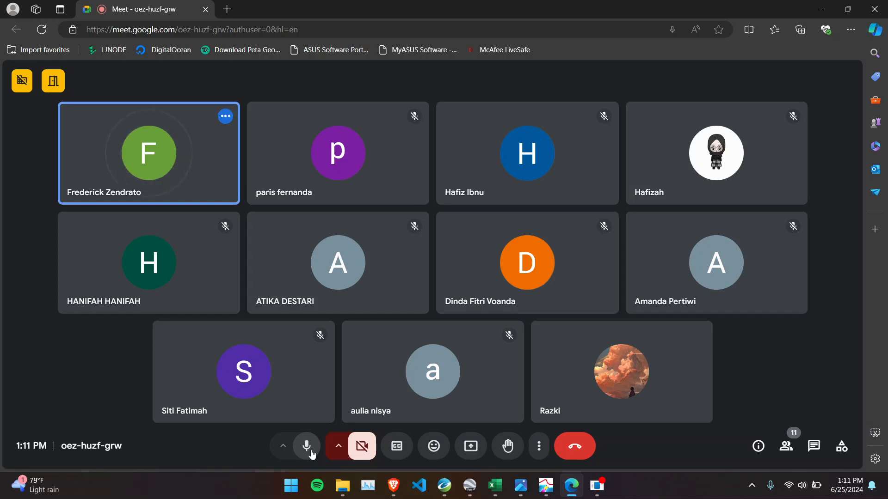
left_click(311, 453)
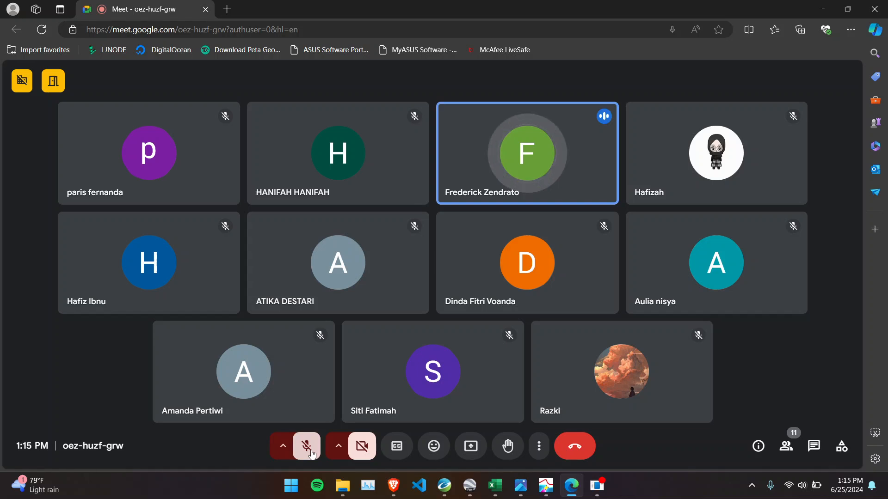
left_click(438, 452)
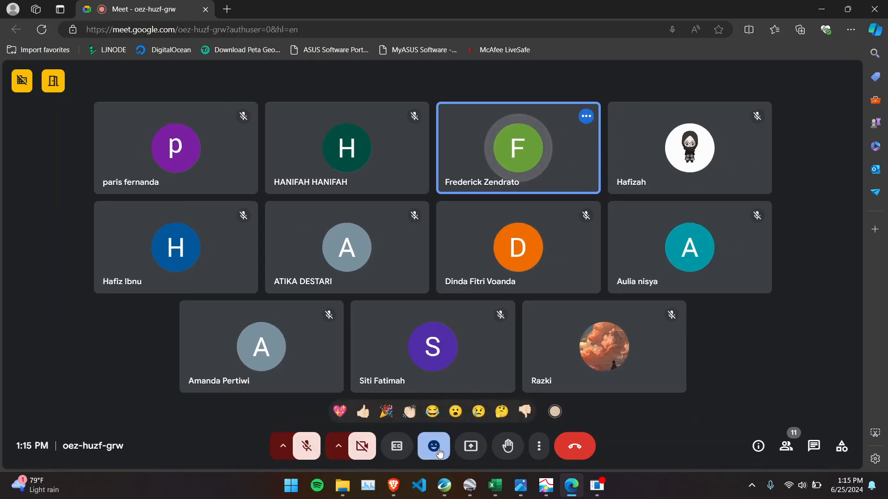
left_click(366, 416)
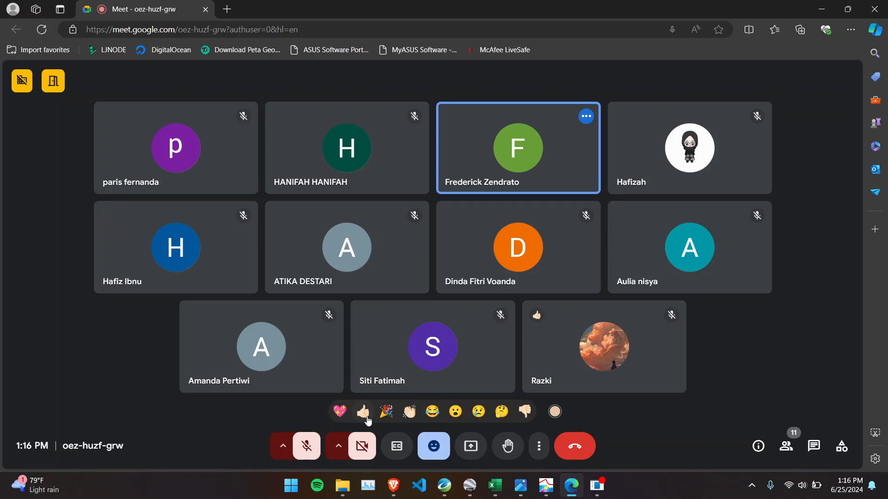
left_click(365, 414)
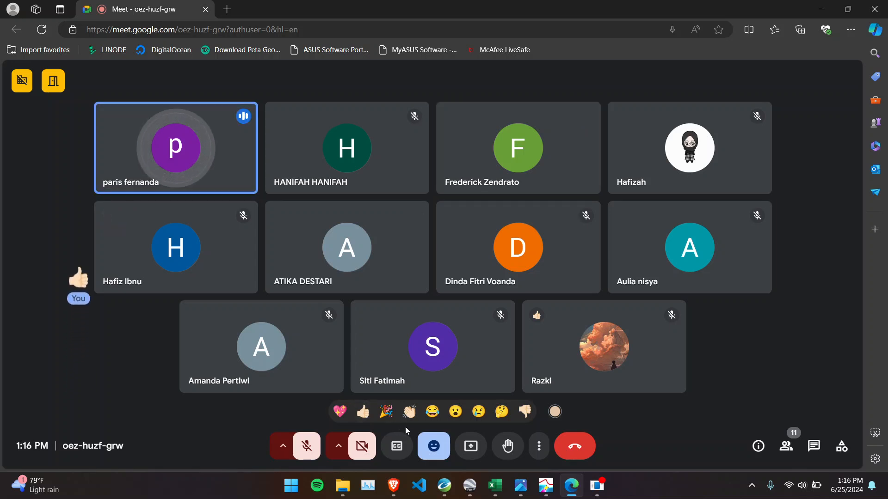
left_click(434, 446)
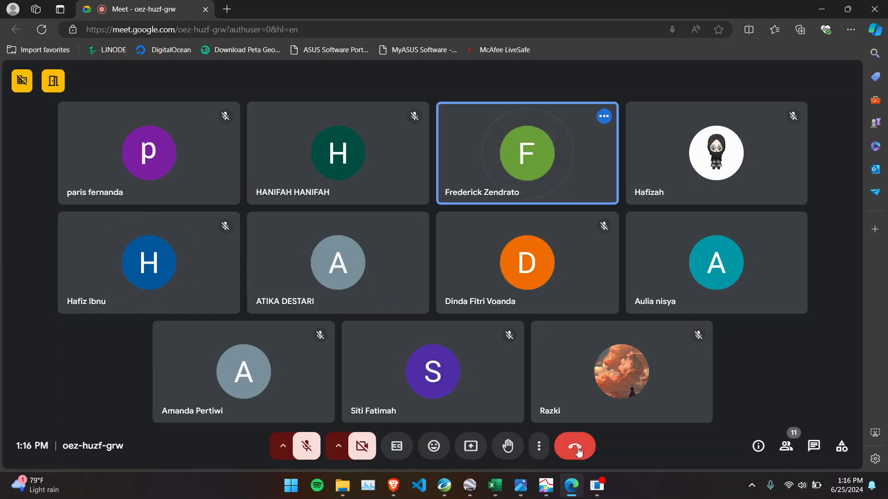
mouse_move(597, 486)
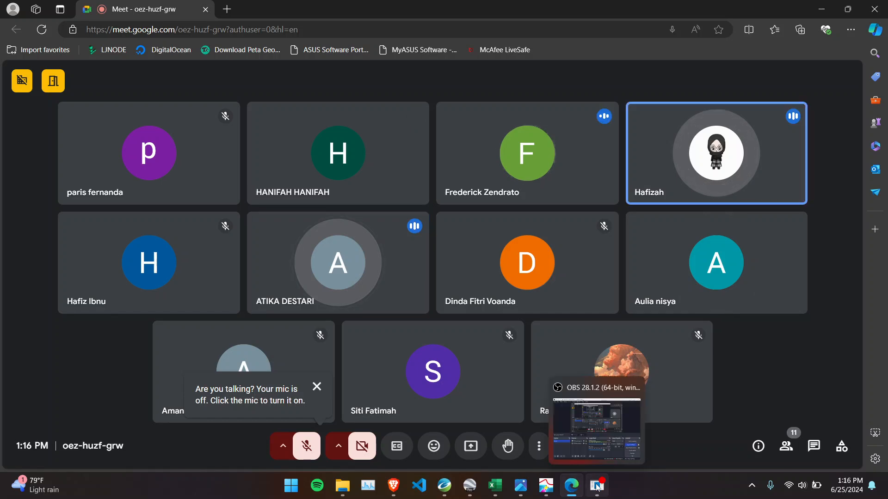